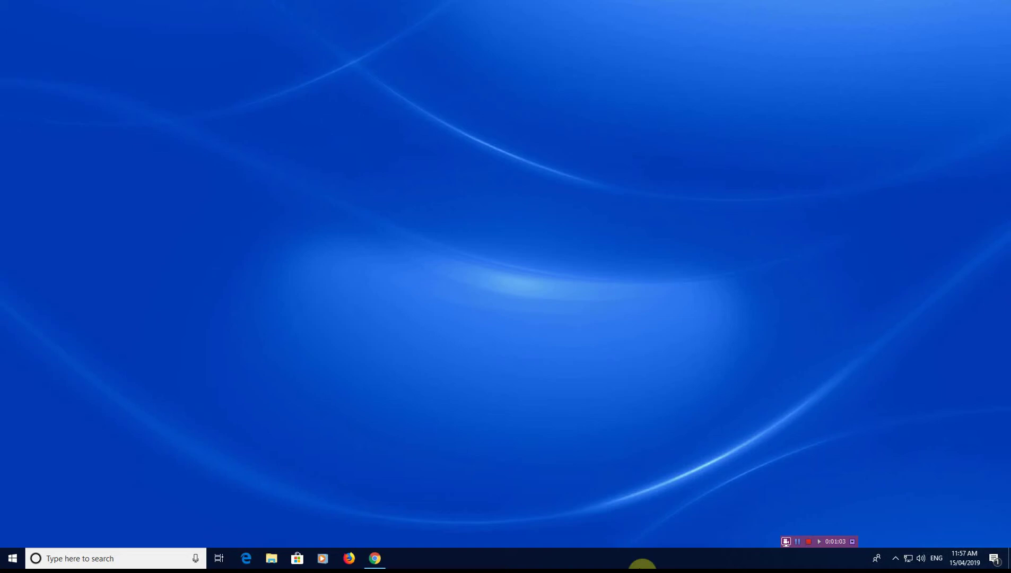
Go from the account overview to Settings via the account menu and open the invoice Theme Gallery
click(375, 560)
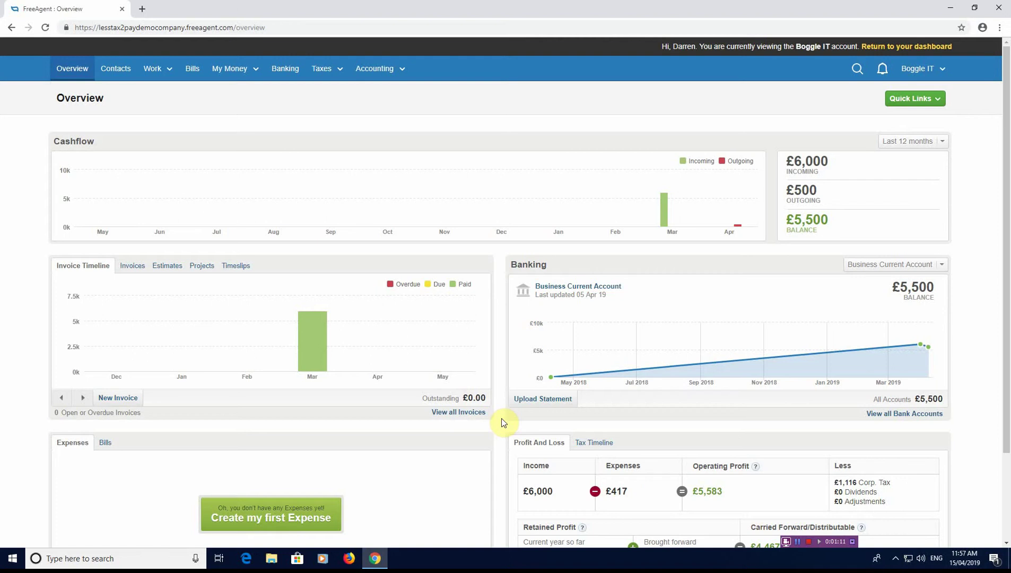
click(947, 75)
click(874, 112)
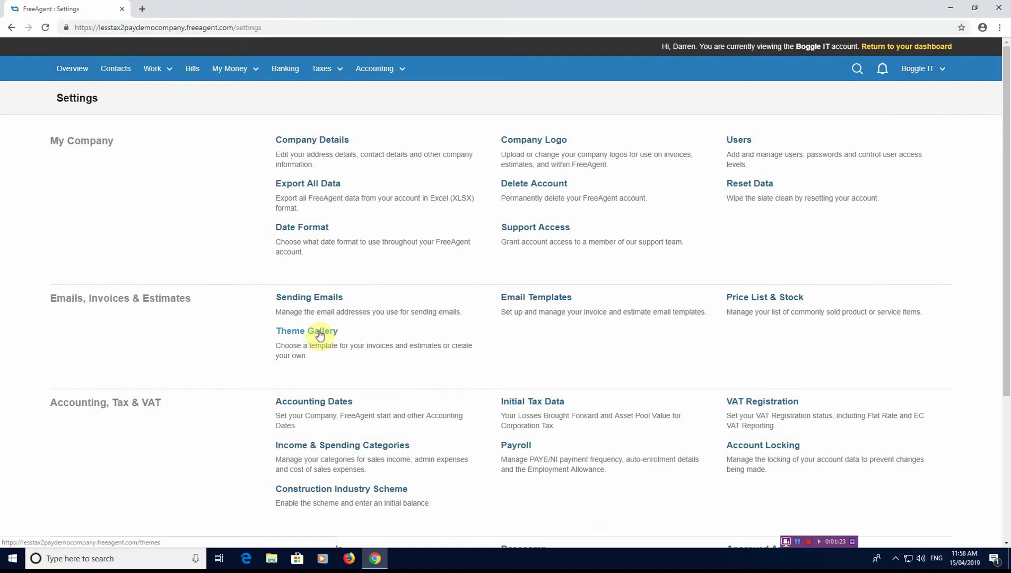
click(320, 332)
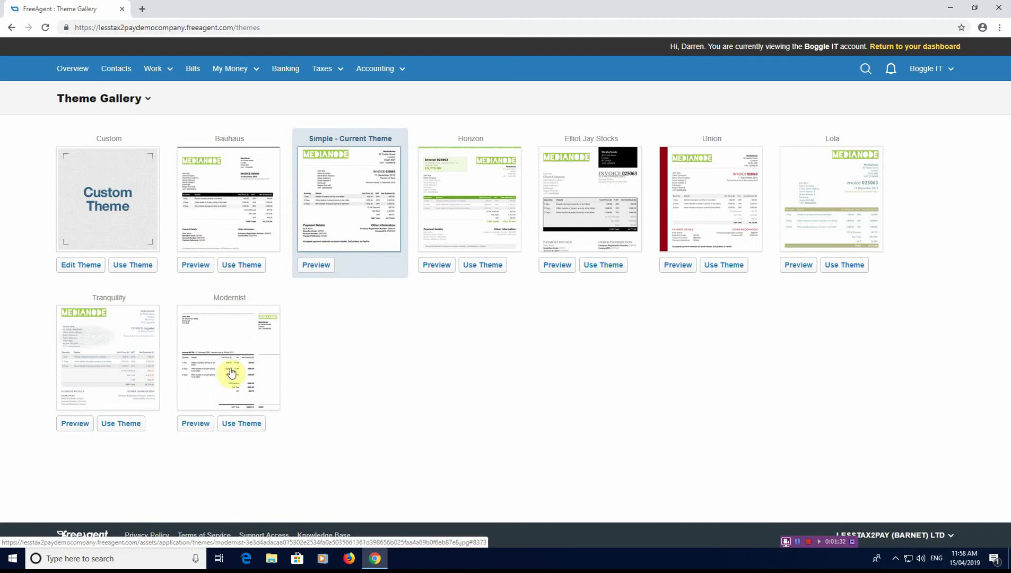
Preview and close the Tranquility, Union, Bauhaus and Simple invoice themes
click(77, 424)
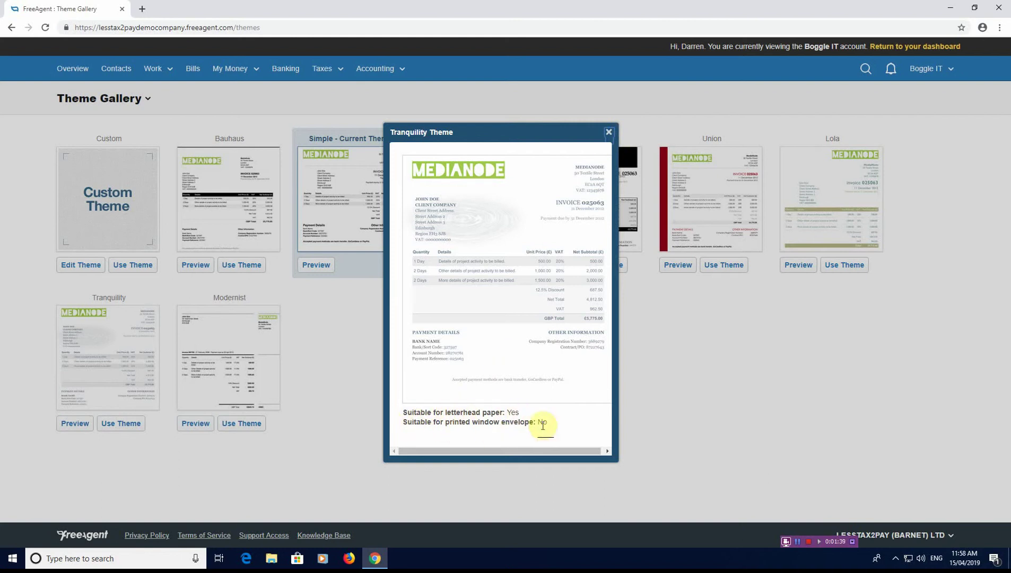
click(608, 132)
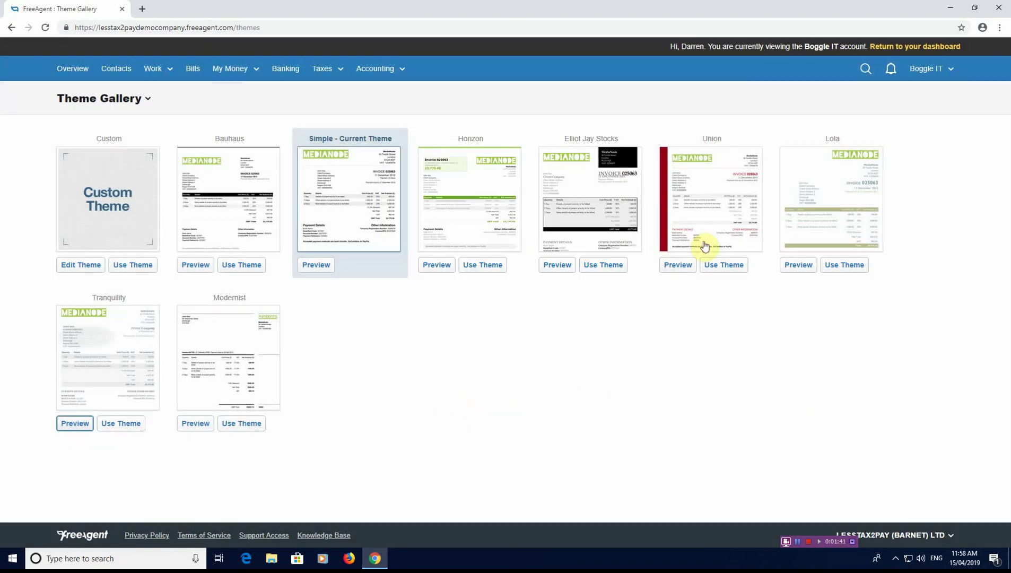
click(679, 265)
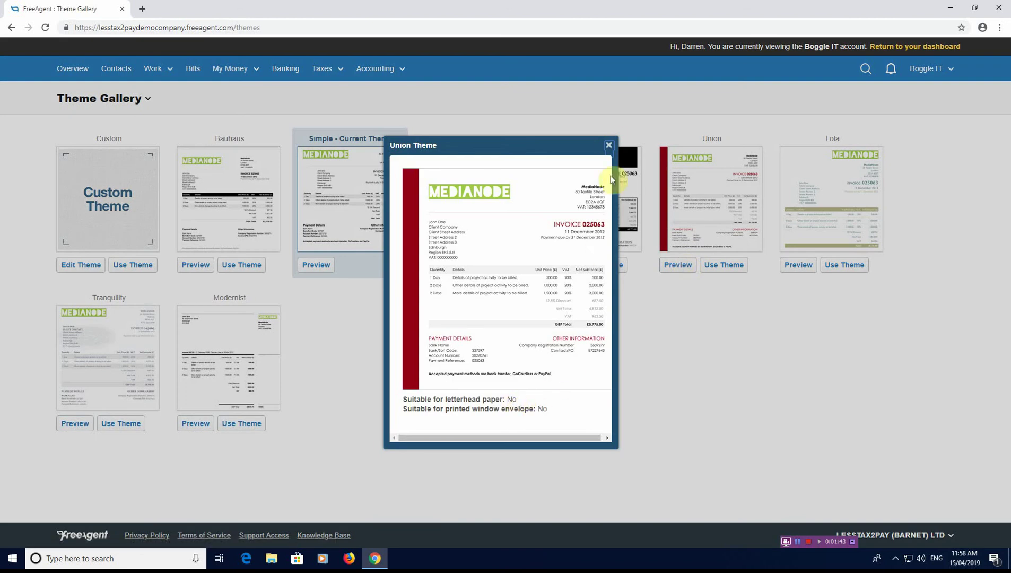
click(608, 145)
click(195, 264)
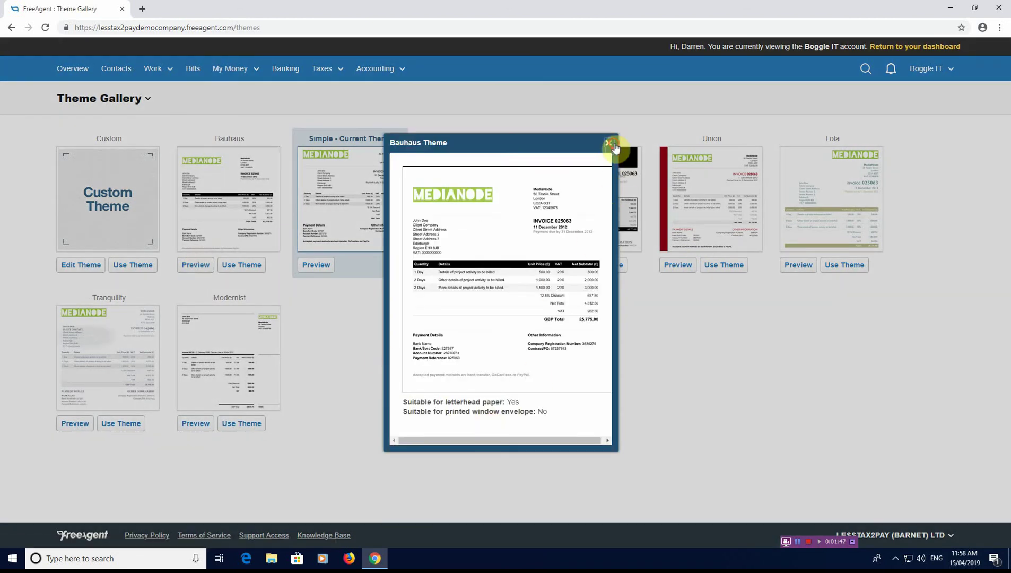
click(610, 144)
click(315, 264)
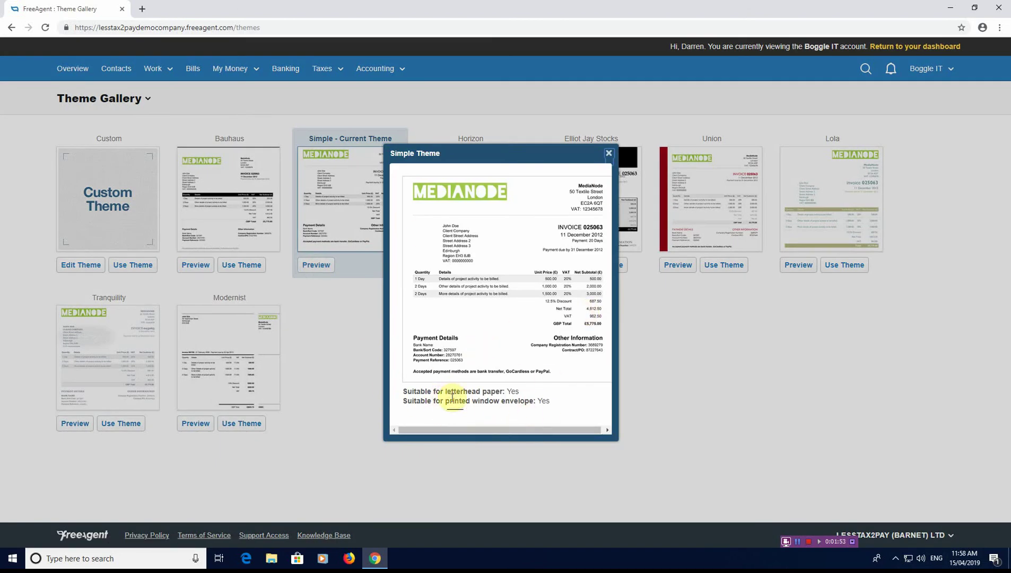
click(609, 154)
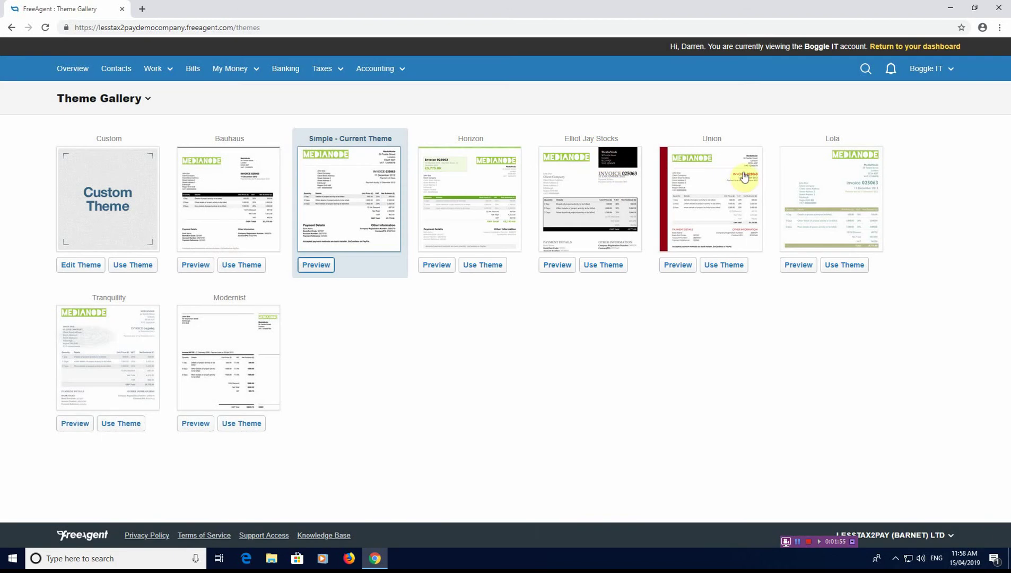
Preview the Horizon theme twice, then make Horizon the current invoice theme
click(491, 225)
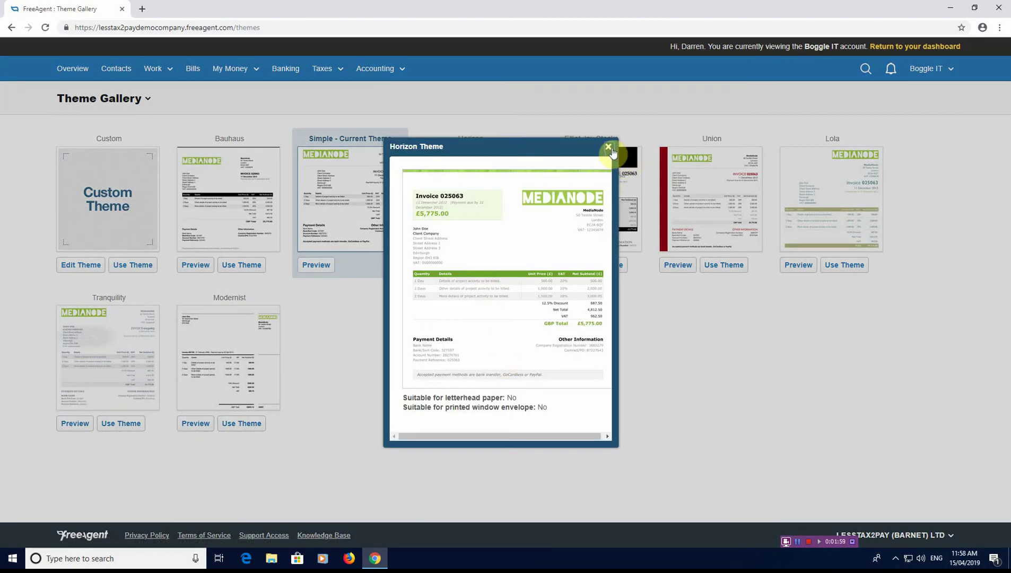
click(609, 150)
click(480, 235)
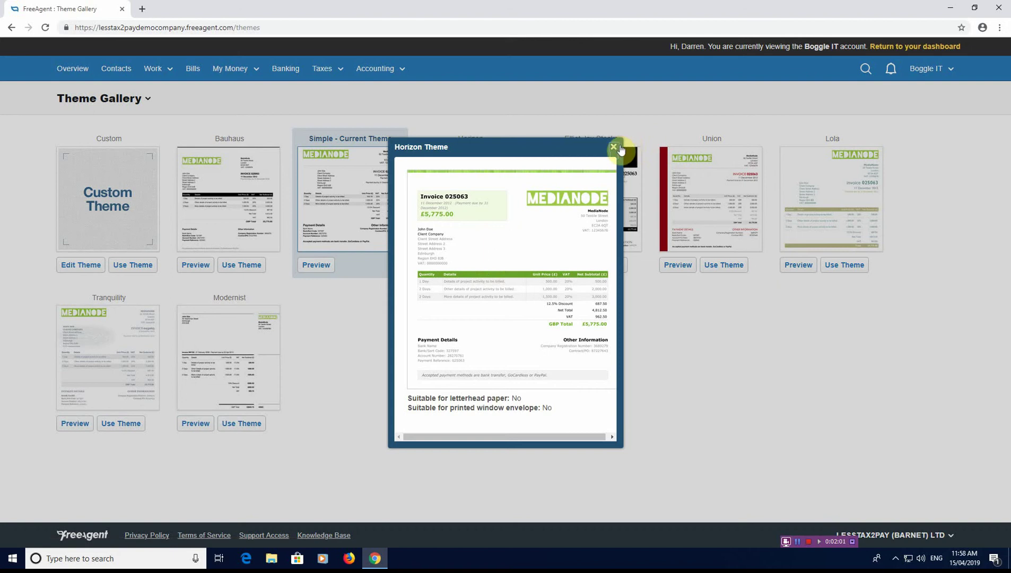
click(614, 147)
click(482, 265)
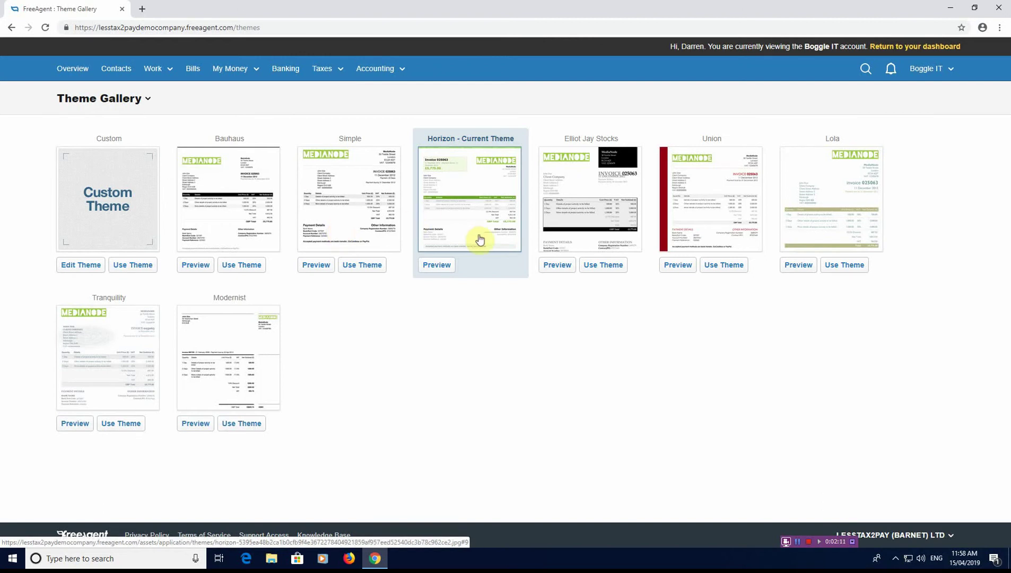
click(947, 69)
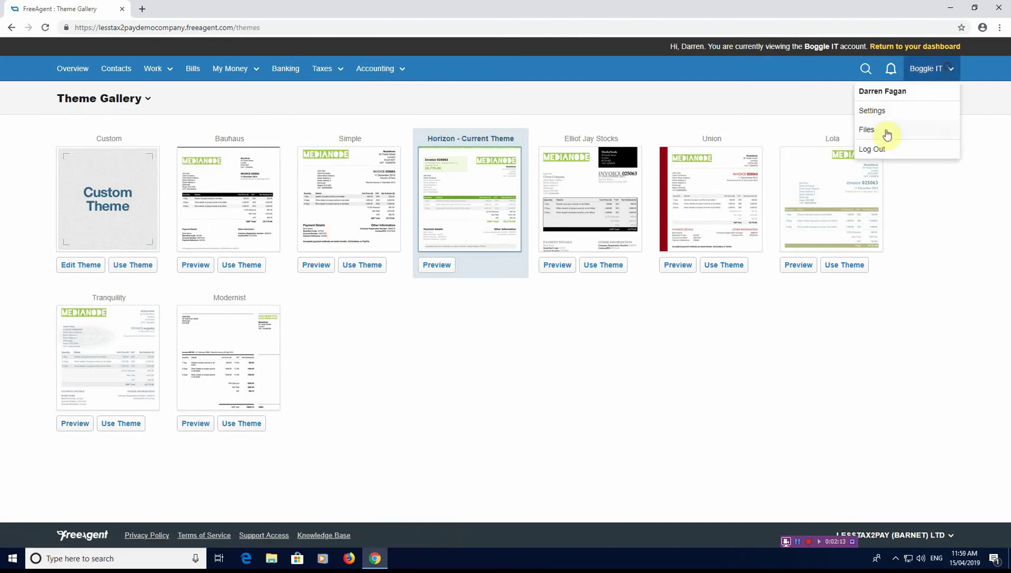
Check the Custom Email Domains options and the verified sender address under Sending Emails, then return to Settings
click(893, 112)
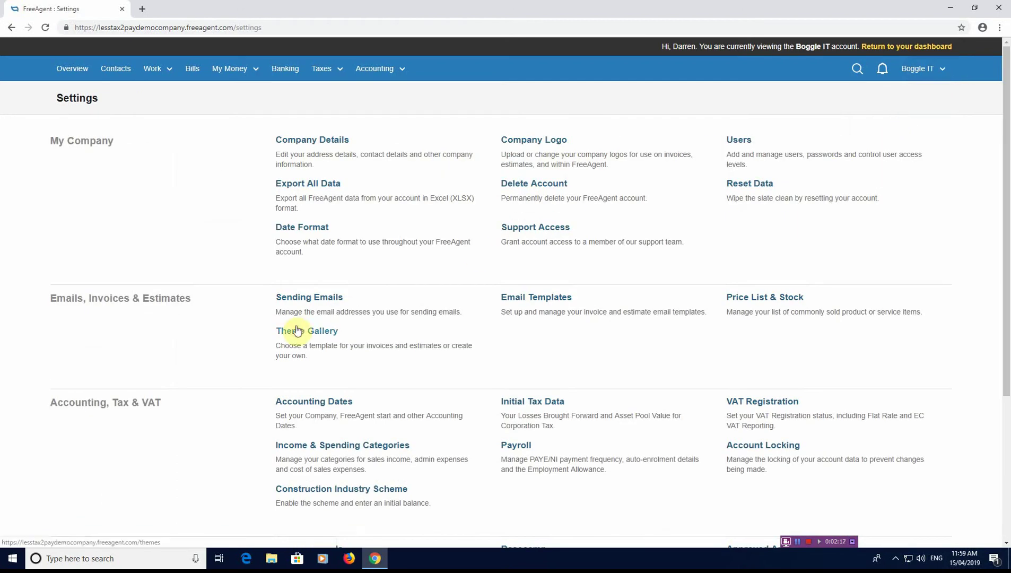
click(308, 298)
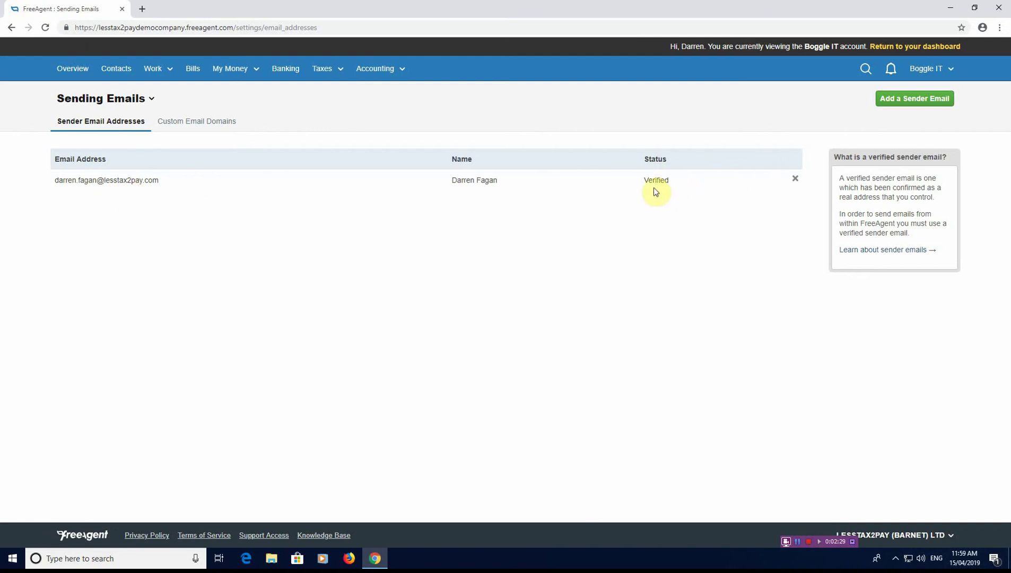
click(202, 123)
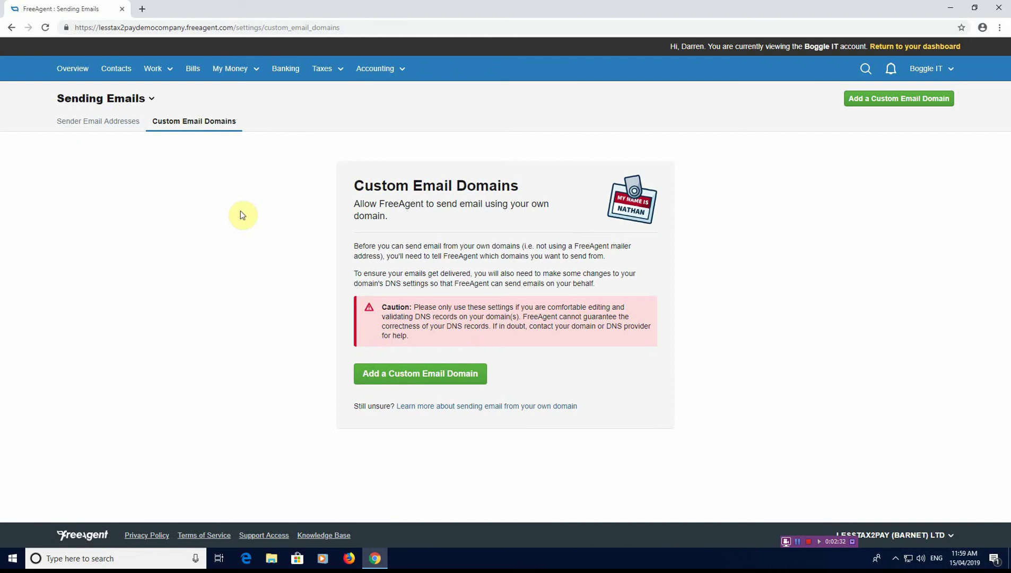
click(100, 122)
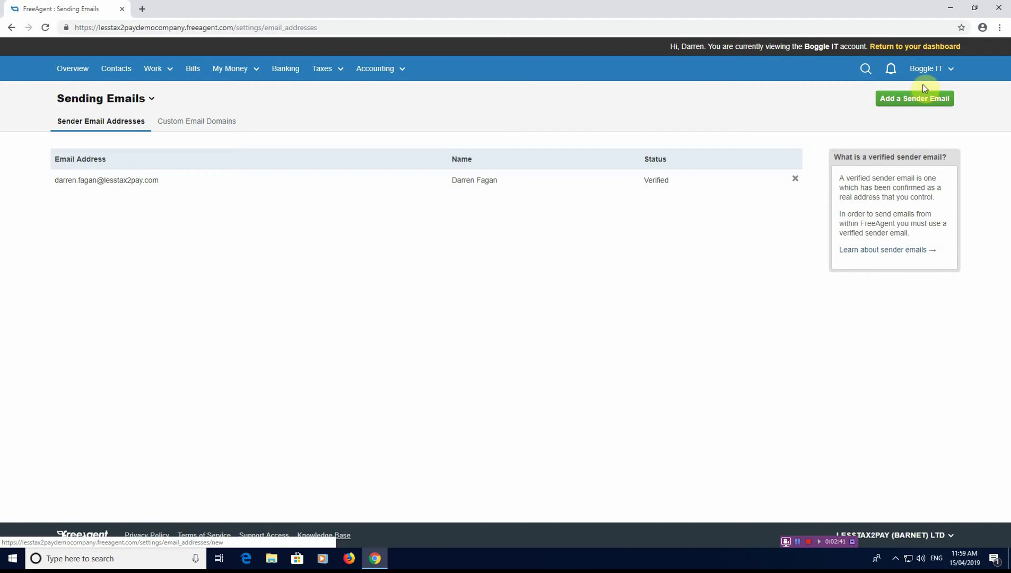
click(928, 78)
click(881, 109)
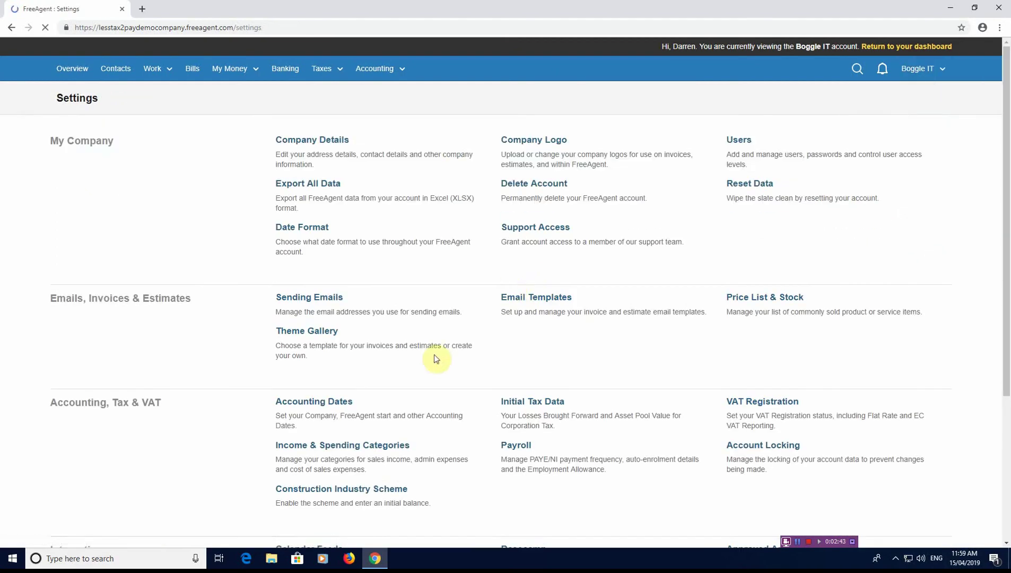
Add the line 'gyfgygygygyguju' below the attached-invoice sentence in the New Invoice email template and save it
click(548, 297)
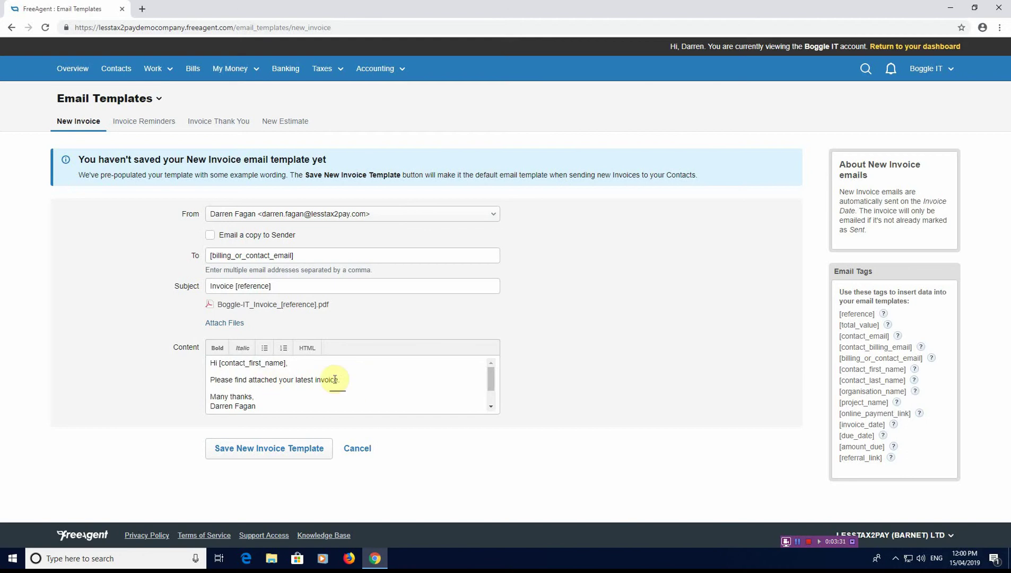
click(337, 380)
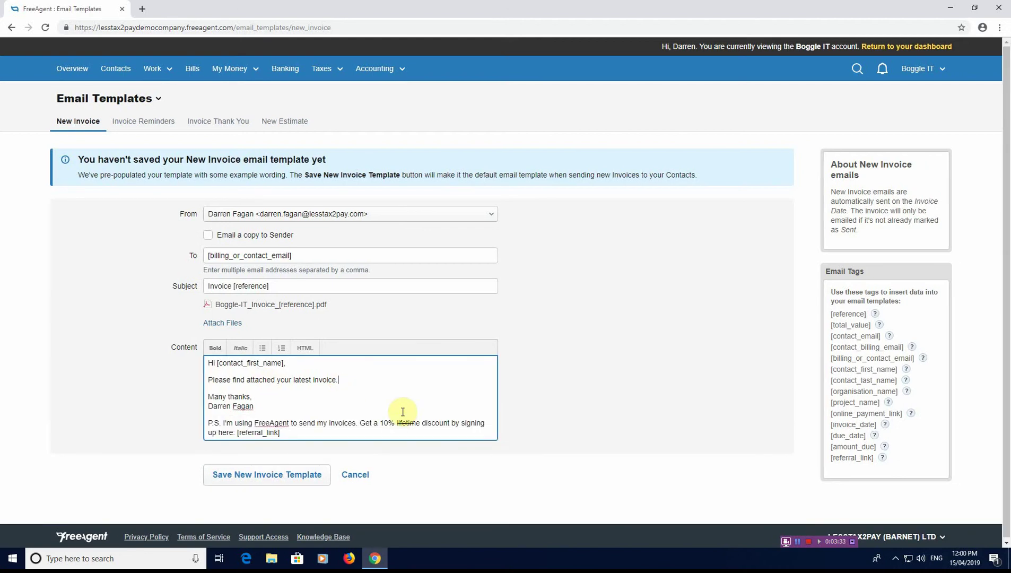
key(Down)
key(Return)
text(g)
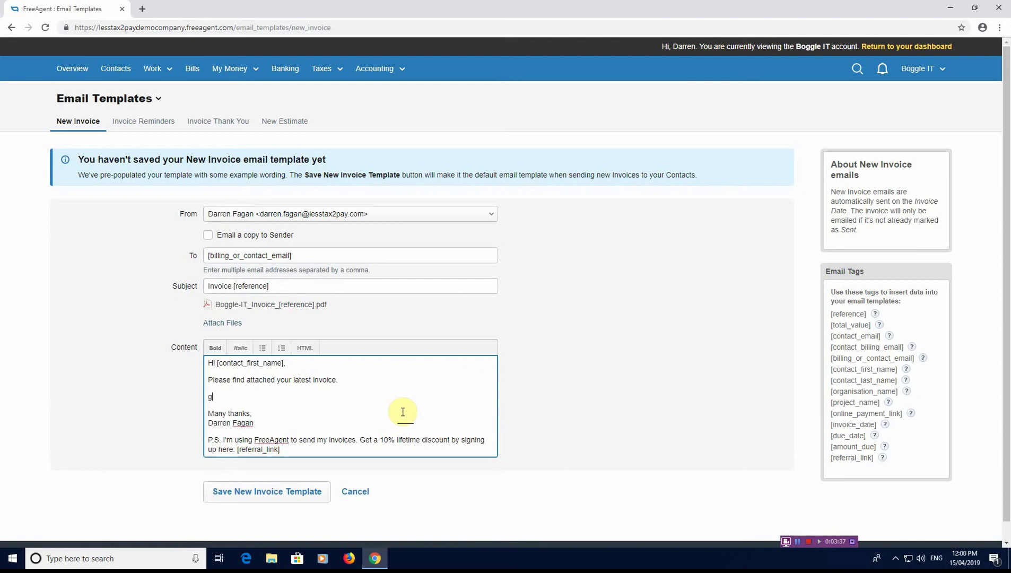
text(yfgygygygygujui)
click(310, 491)
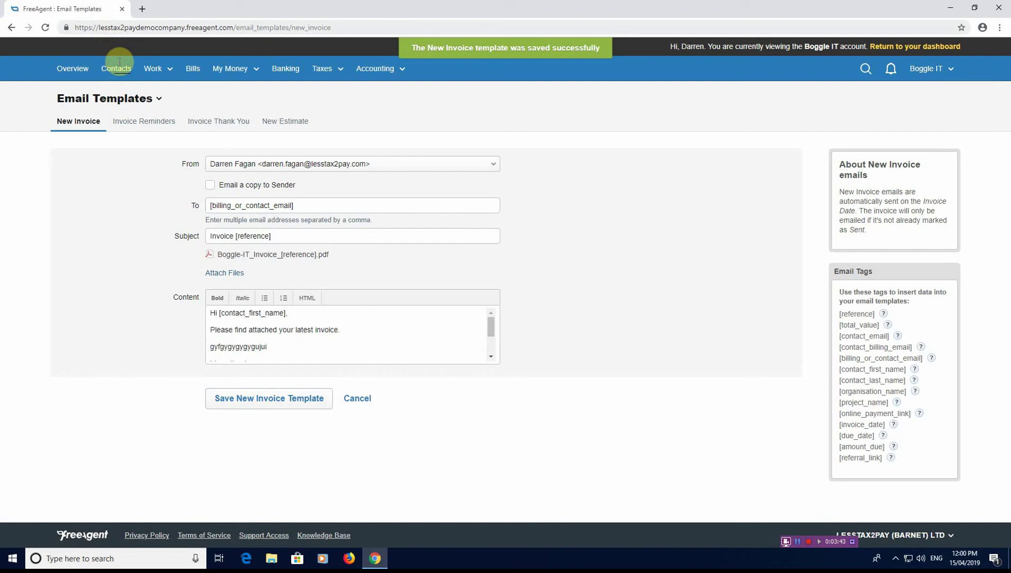
Start a new invoice reminder sent 7 days after the due date, with recurring reminders left off
click(142, 121)
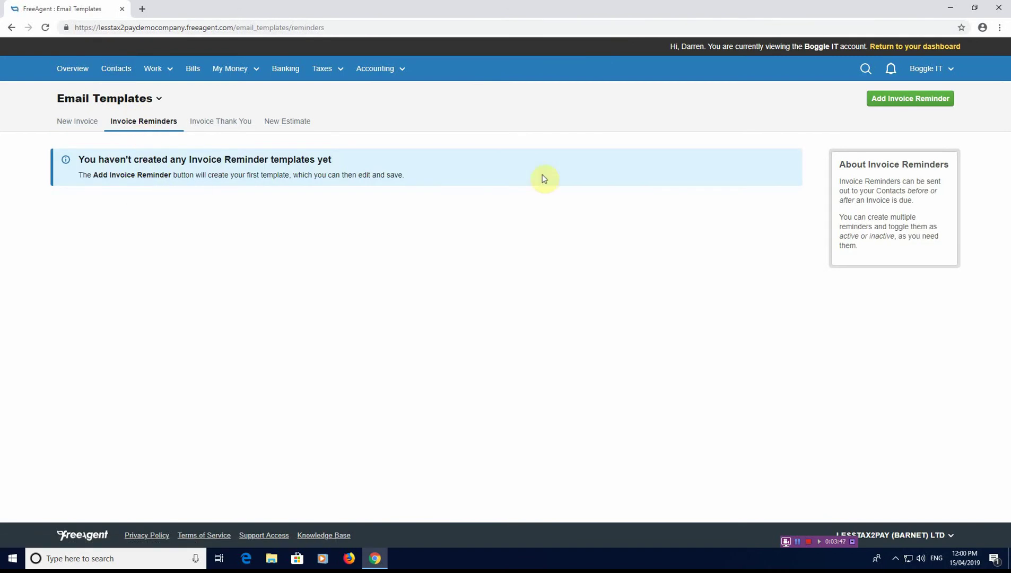
click(893, 106)
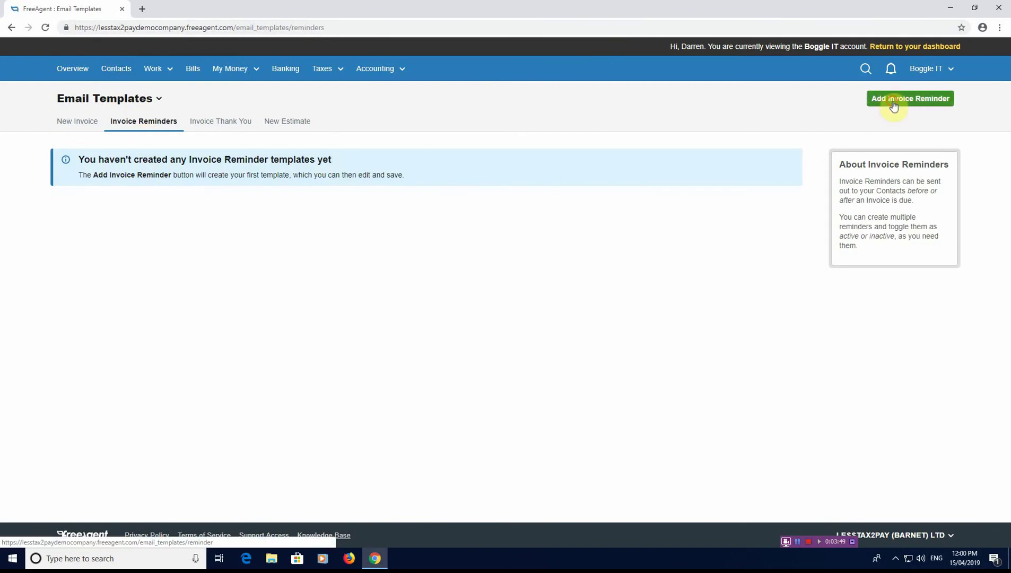
click(232, 188)
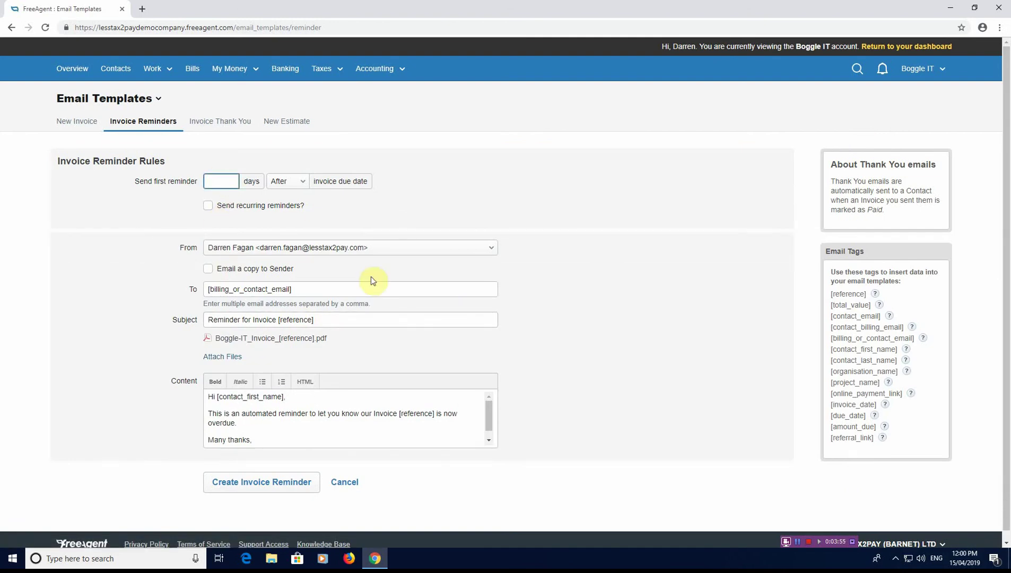
text(7)
click(304, 182)
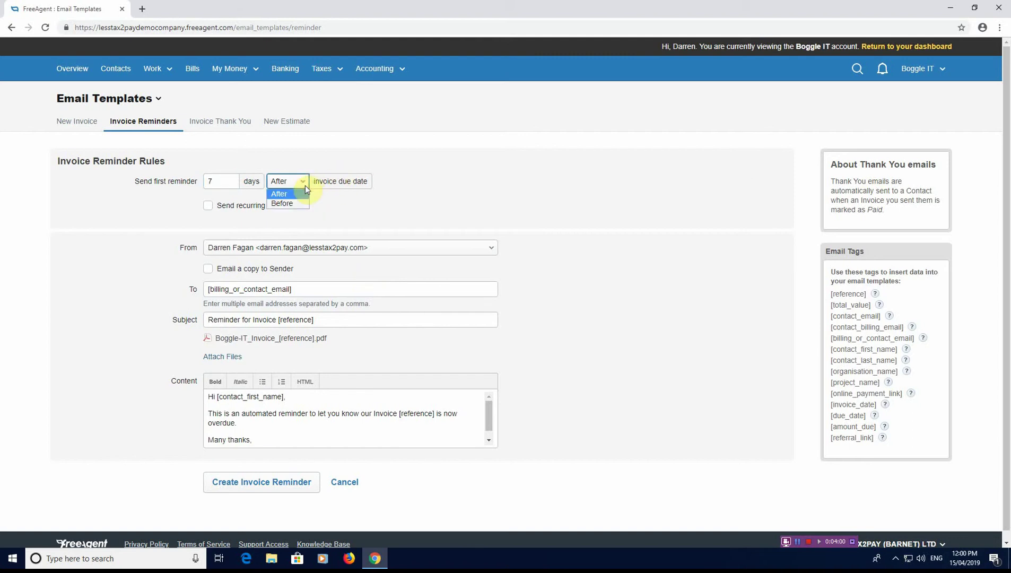
click(305, 185)
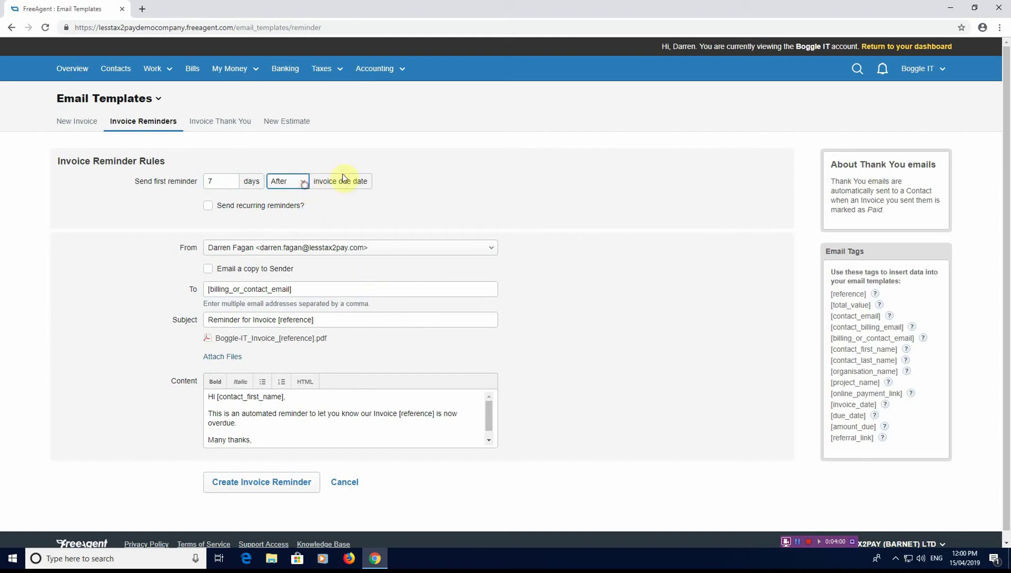
click(208, 207)
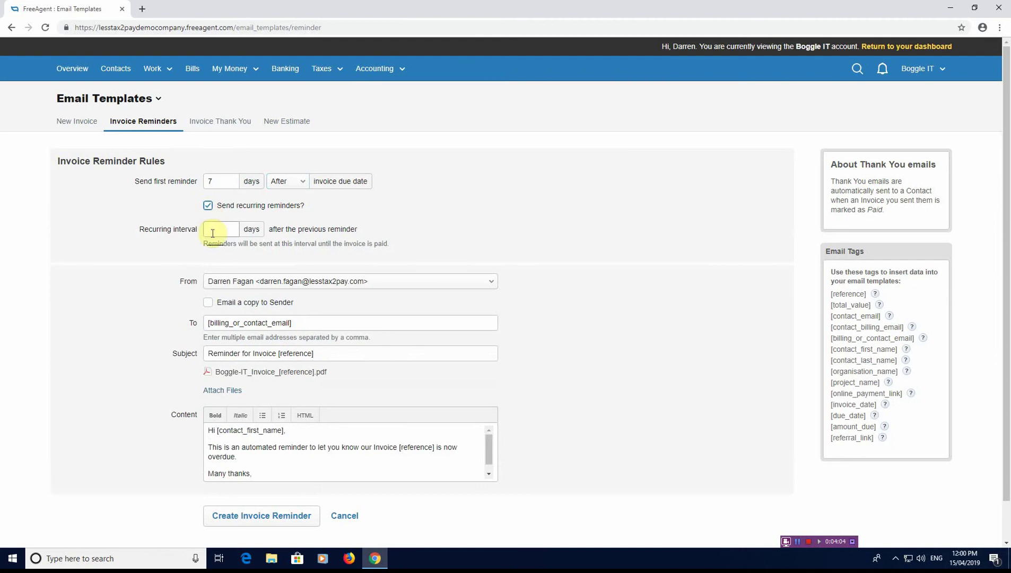
click(208, 206)
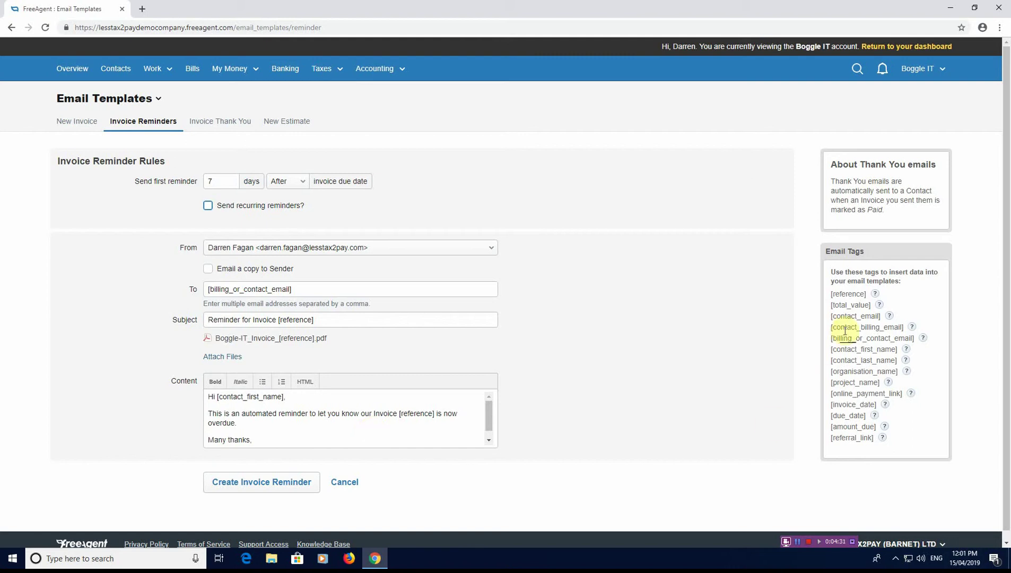
Look over the available Email Tags and save the invoice reminder
click(833, 297)
drag(833, 298, 875, 290)
click(877, 292)
click(254, 483)
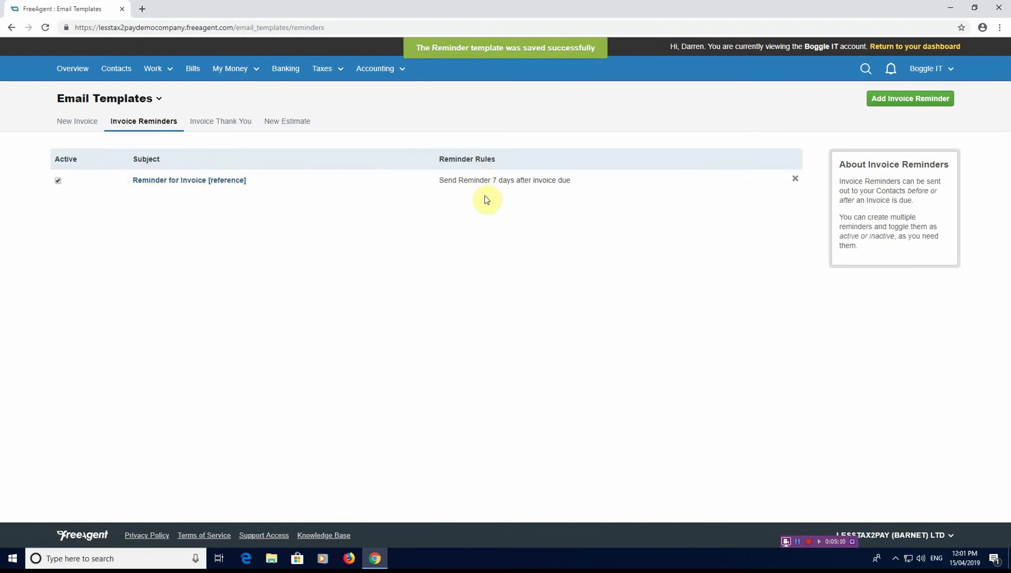
Open the Invoice Thank You email template to view its example payment-received wording
click(244, 124)
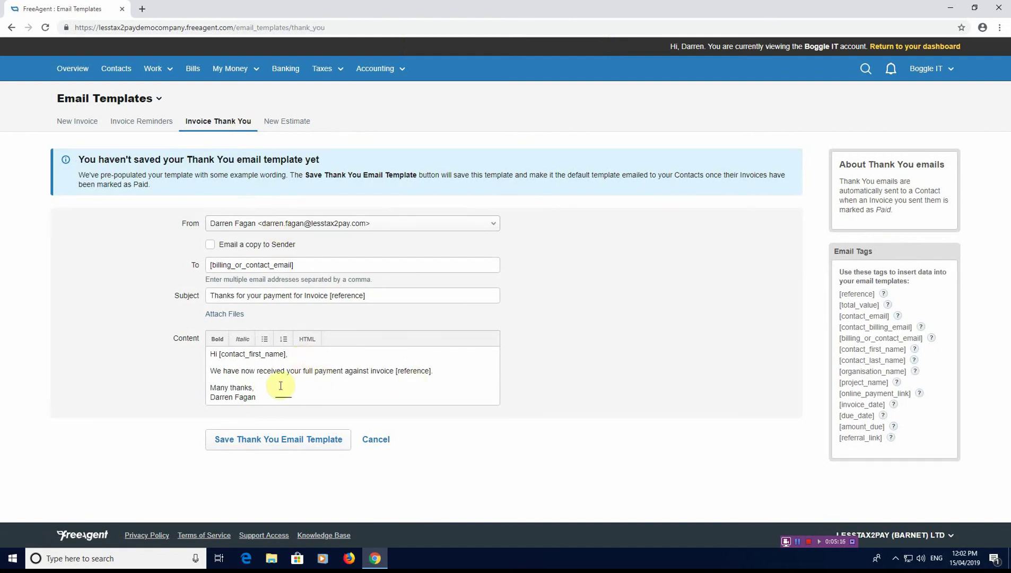
View the New Estimate email template, then cancel back to Settings without saving
click(286, 122)
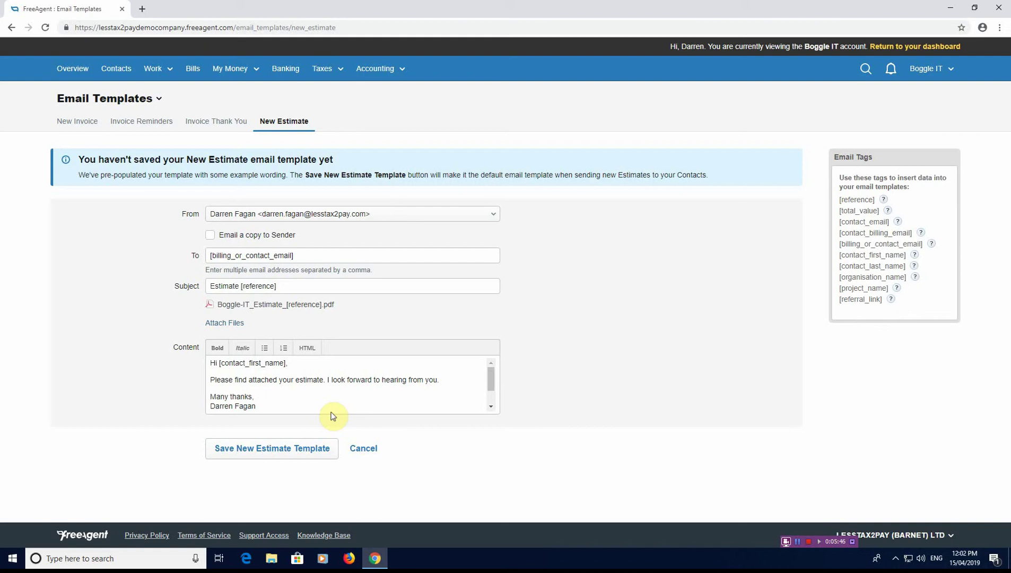
click(373, 453)
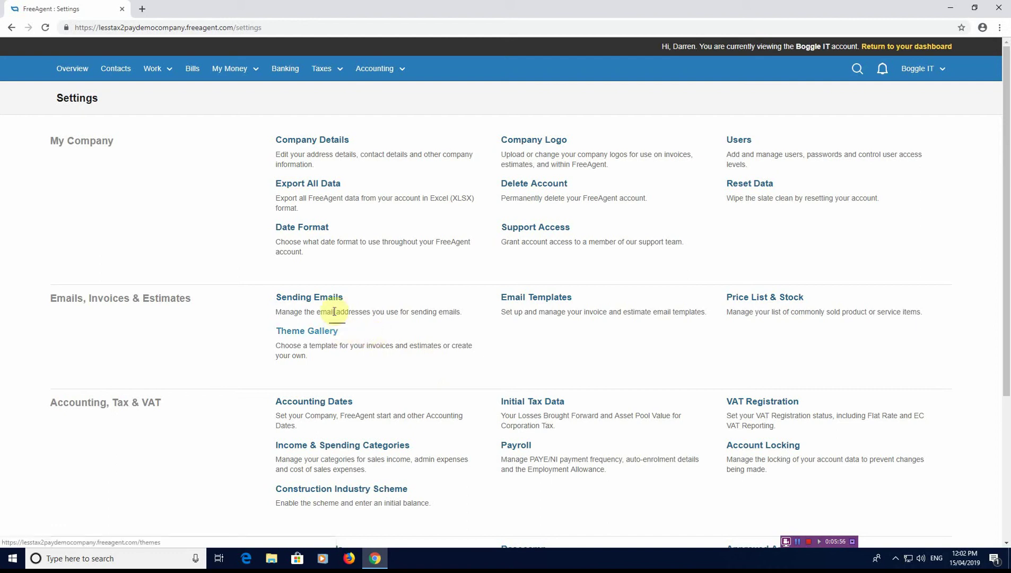
On Price List & Stock, start a new item named Accountancy with Services as its unit
click(788, 300)
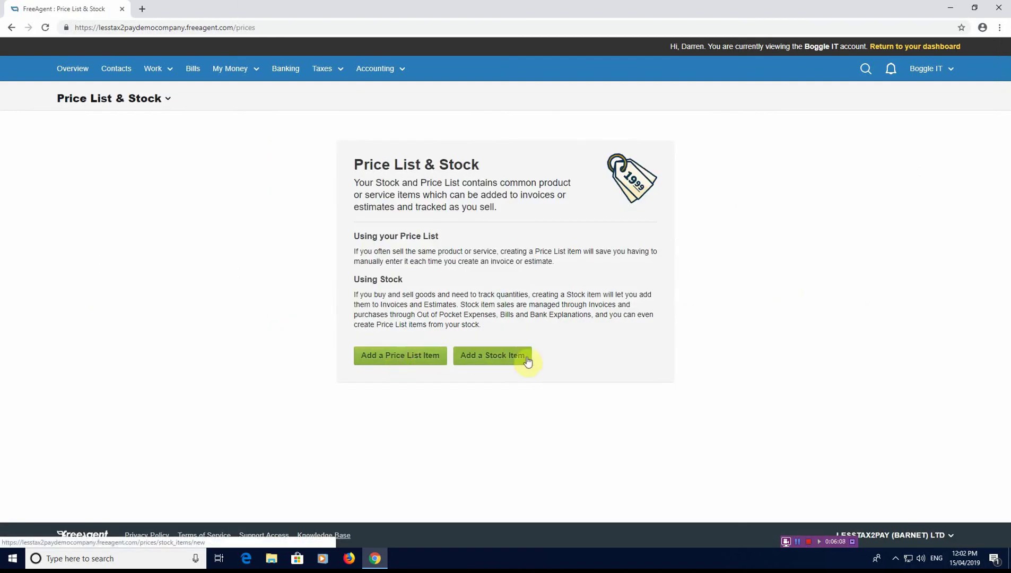
click(415, 355)
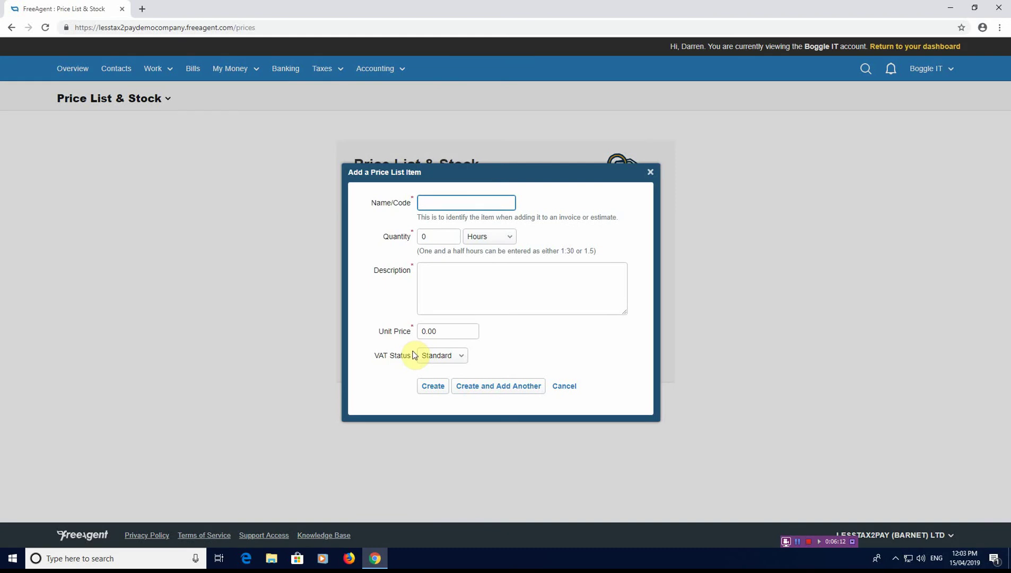
text(Accountancy)
key(Tab)
click(500, 236)
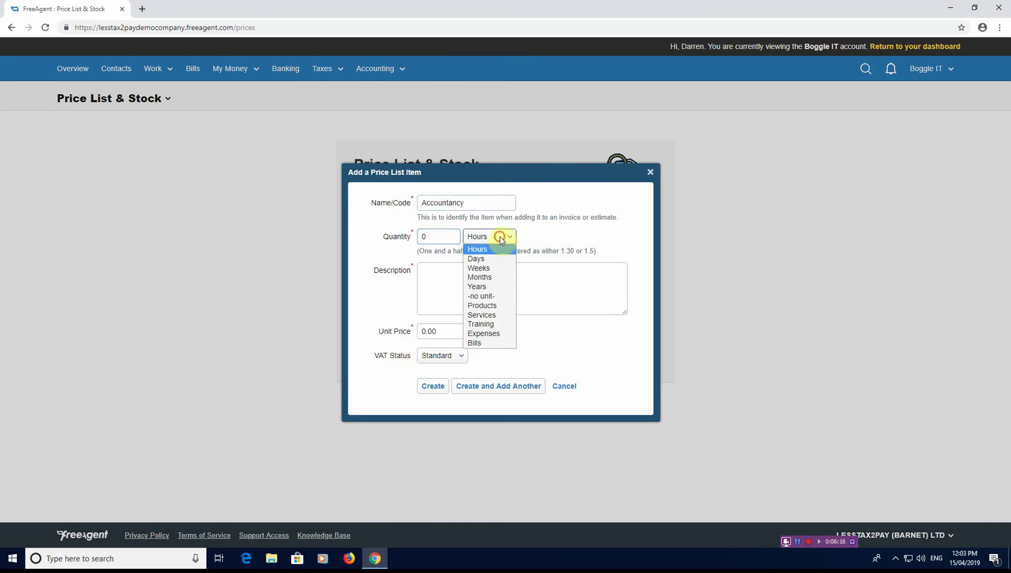
click(493, 317)
Give the item quantity 1, description 'Annual Accounts for Ltd Company Base Cost', unit price 1000, and create it
click(435, 237)
key(BackSpace)
text(1)
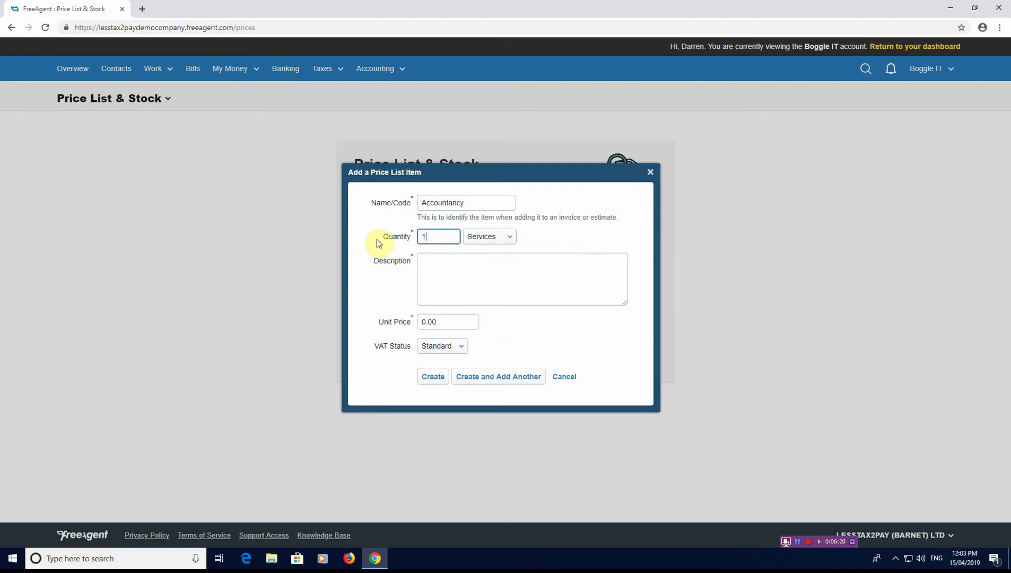
key(Tab)
key(Tab)
text(Ann)
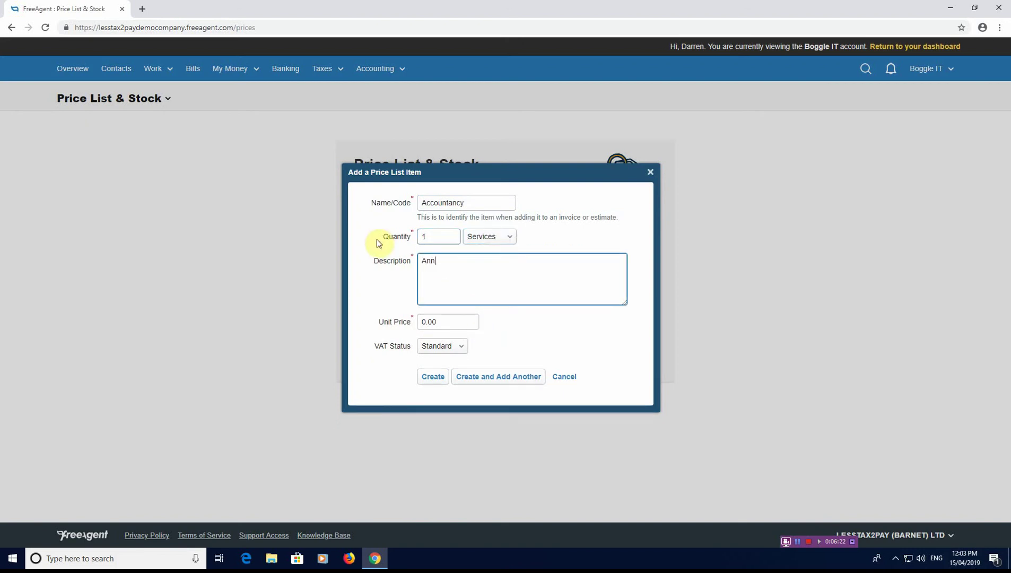
text(ual Accounts for Ltd Company Base Cost)
key(Tab)
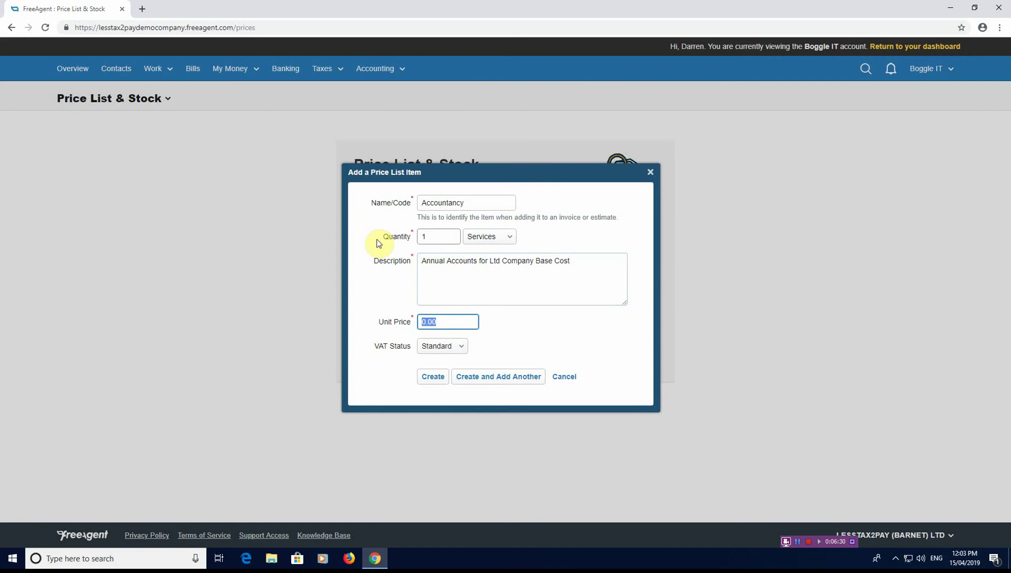
text(1000)
key(Tab)
click(432, 377)
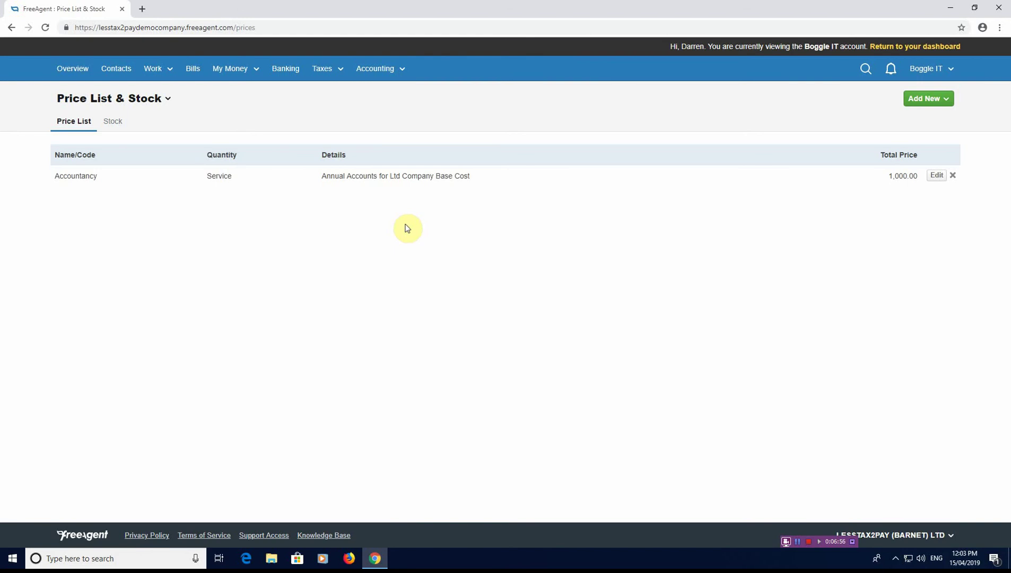
Open a new invoice from Work > Invoicing and tick both the invoice and payment-reminder email options
click(158, 68)
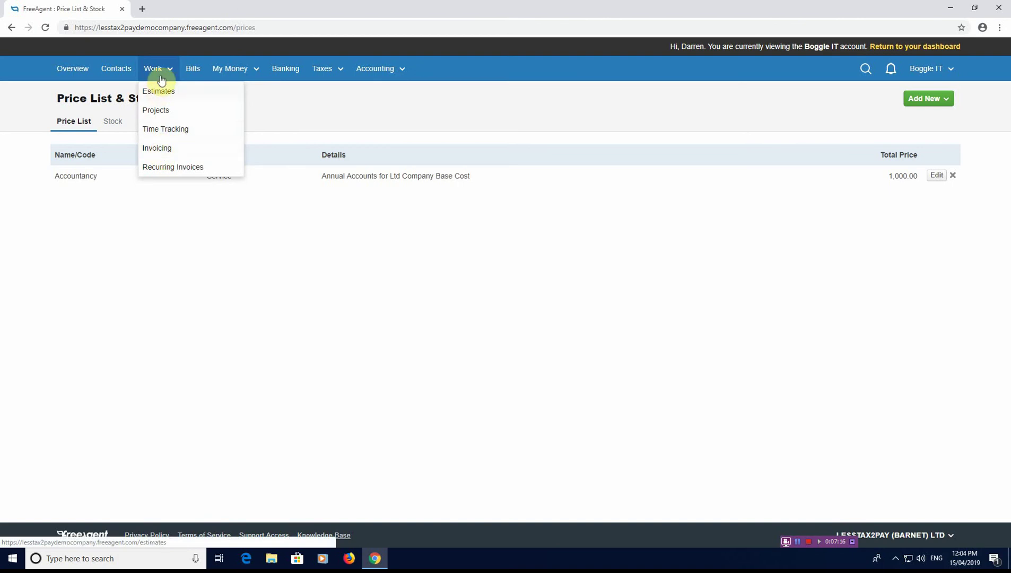
click(148, 147)
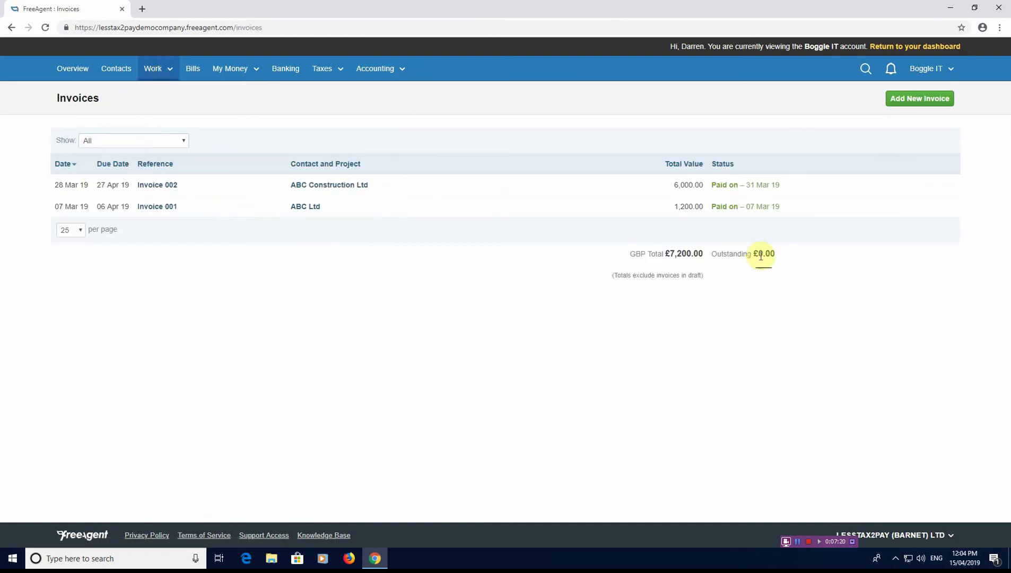
click(927, 100)
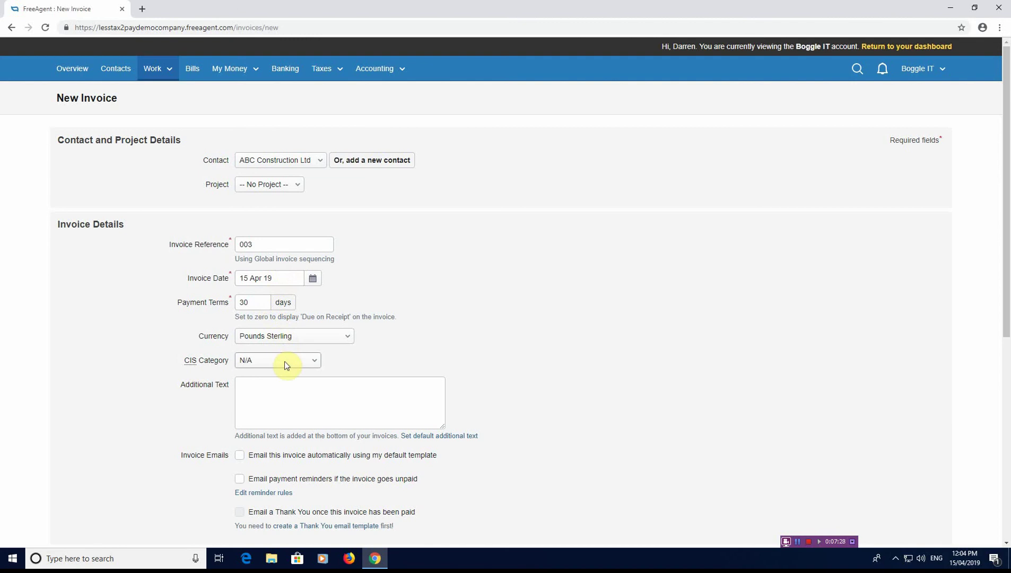
click(291, 397)
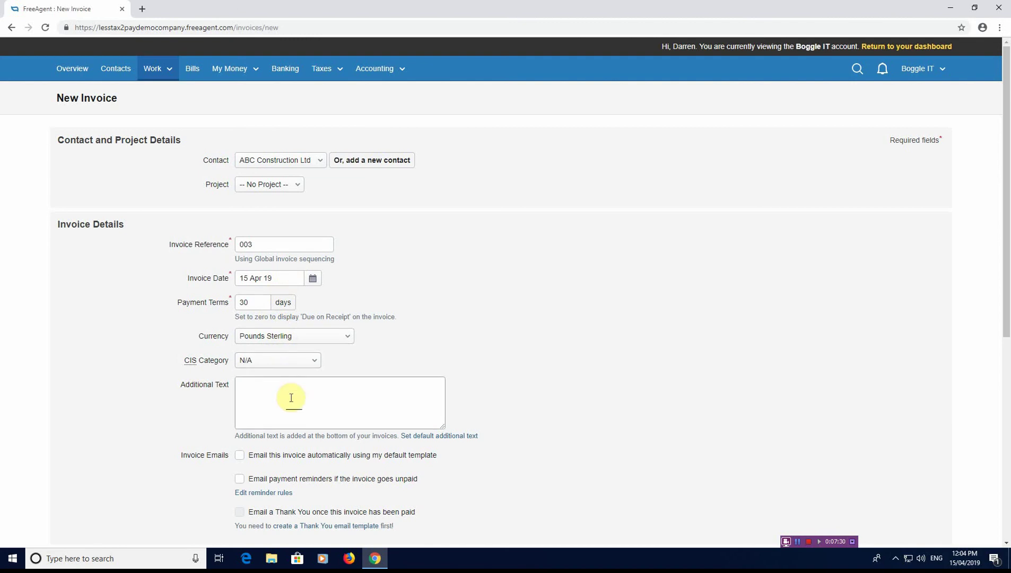
scroll(302, 397, down, 1)
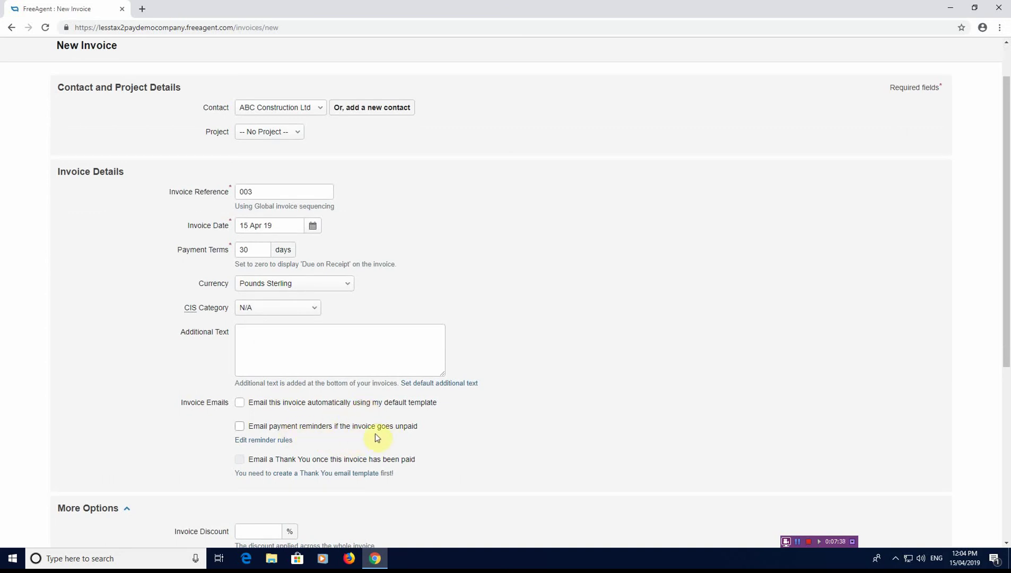
click(239, 403)
click(239, 435)
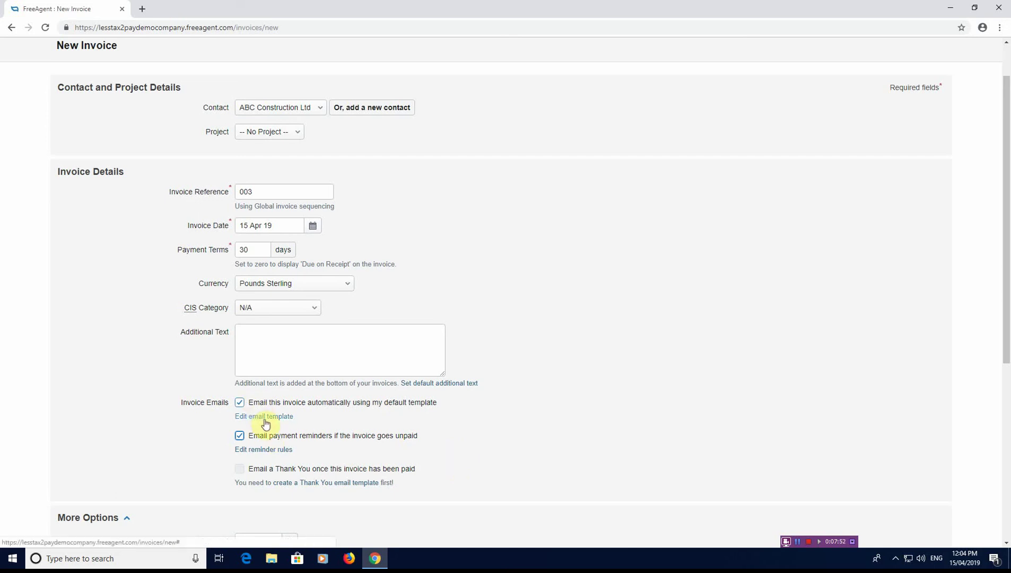
scroll(262, 427, down, 5)
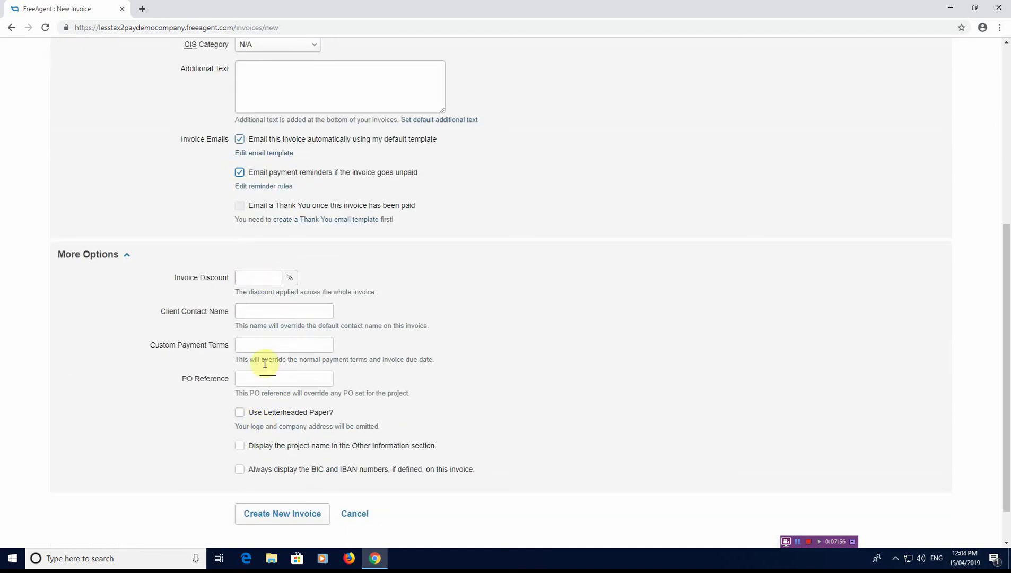
After the missing-email error, untick both invoice email options and create Invoice 003 as a draft
click(280, 515)
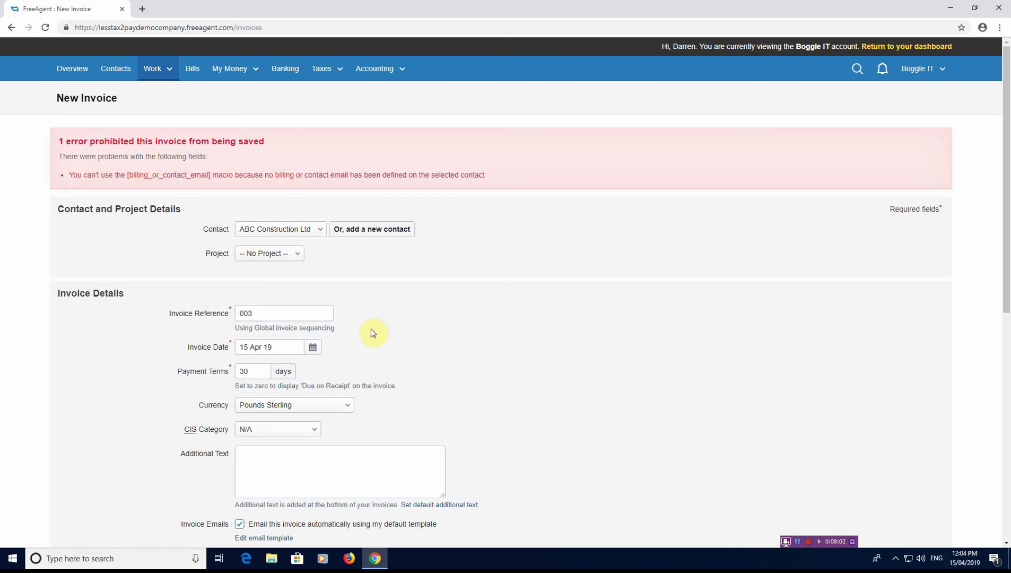
scroll(370, 328, down, 4)
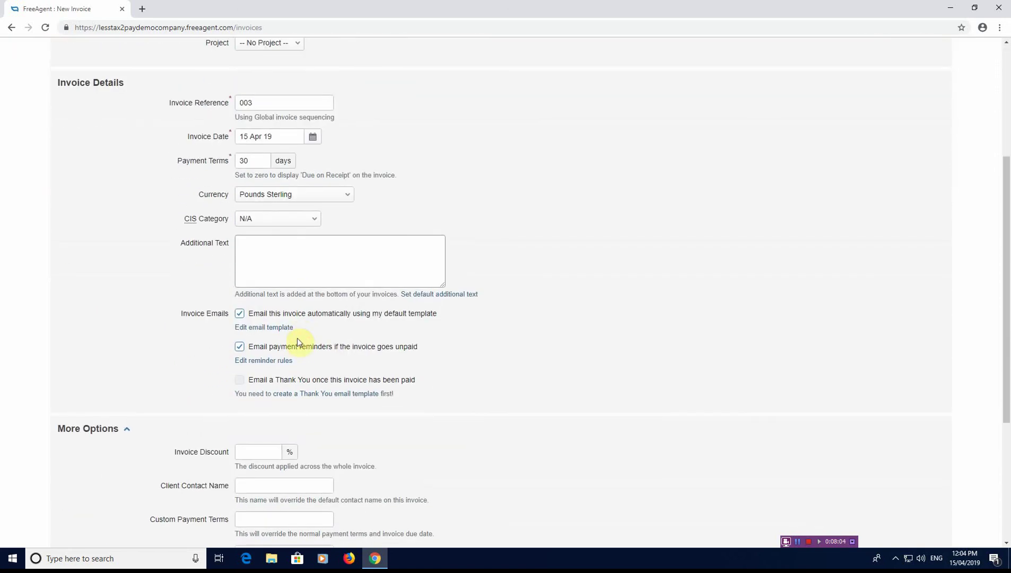
click(240, 346)
click(239, 313)
scroll(281, 355, down, 4)
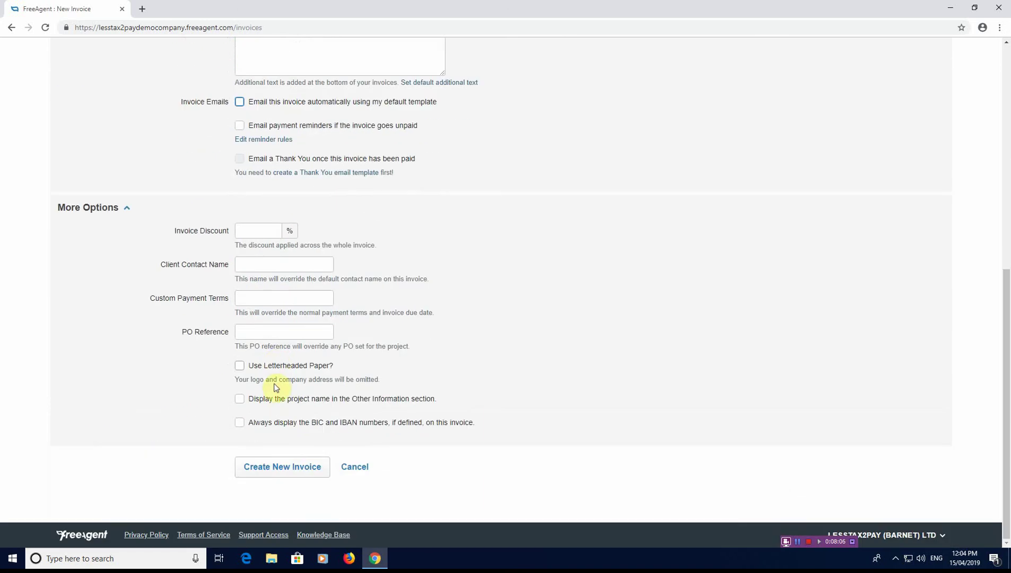
click(296, 472)
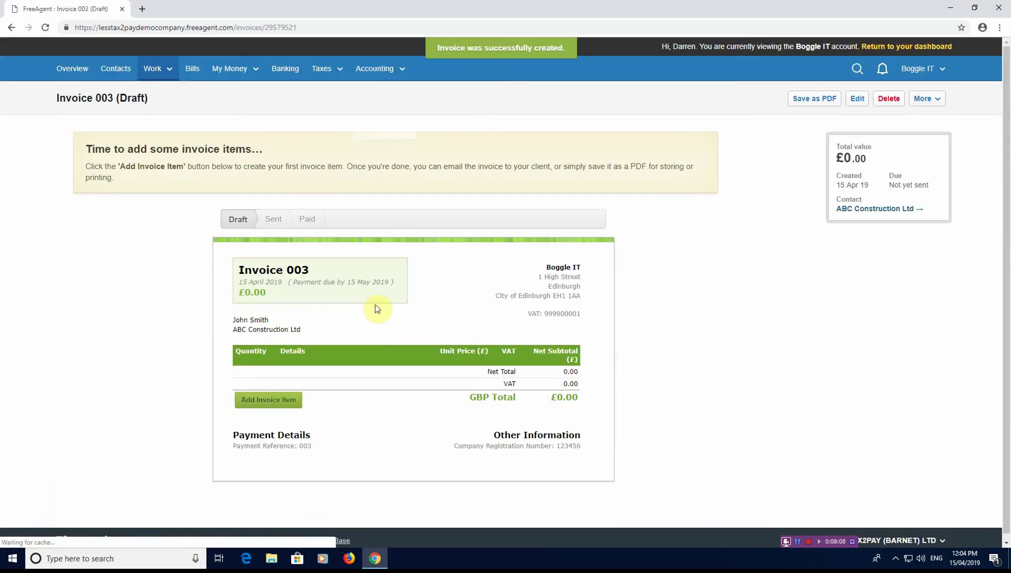